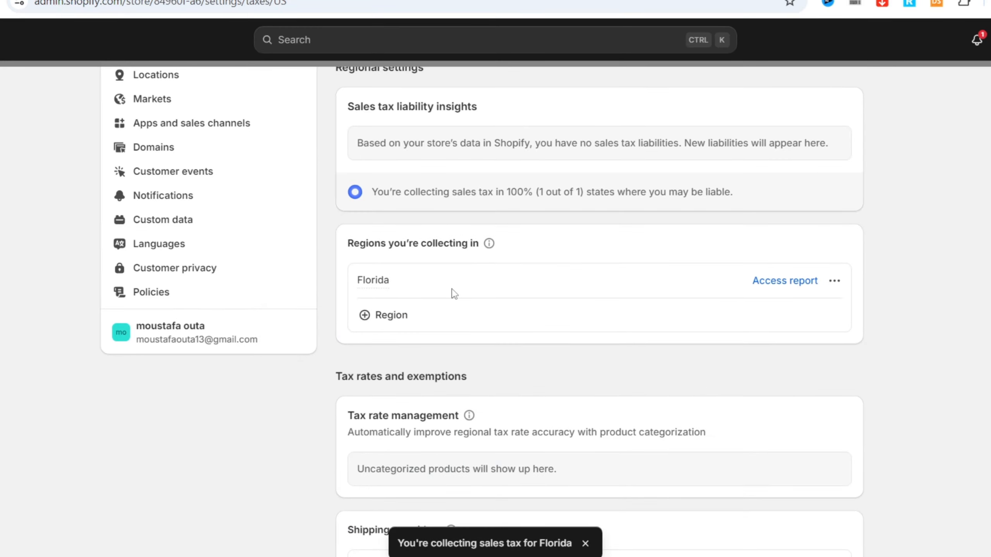
scroll(447, 316, down, 2)
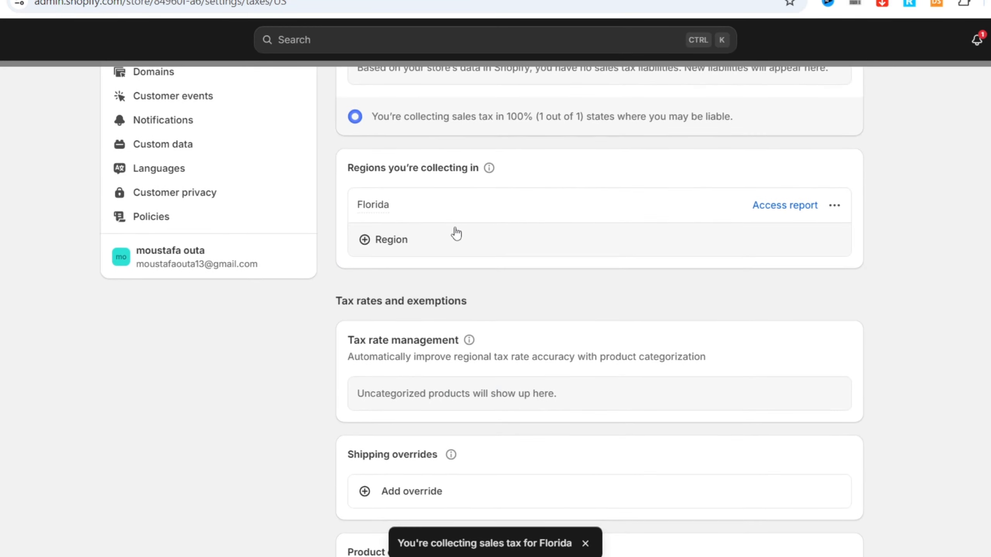
click(365, 242)
click(338, 307)
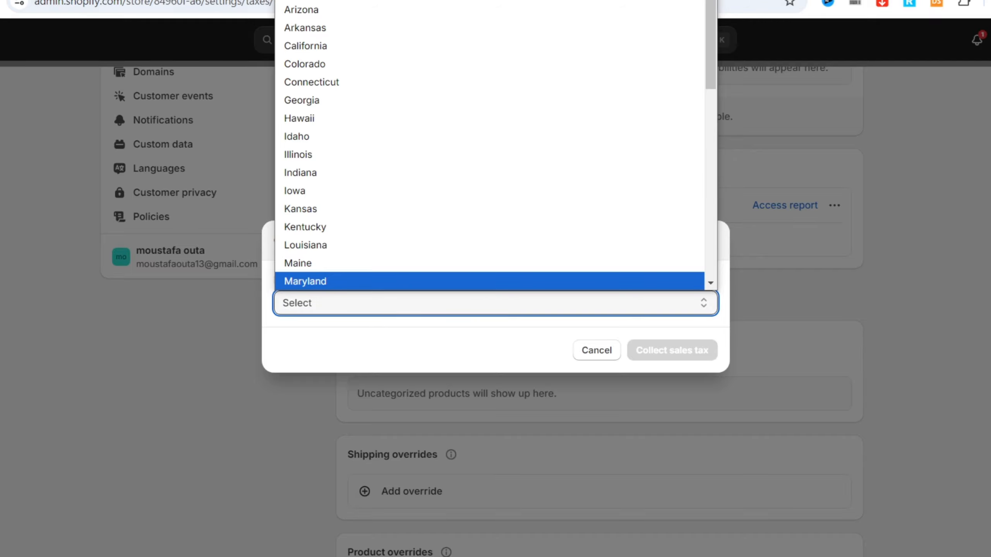
click(248, 378)
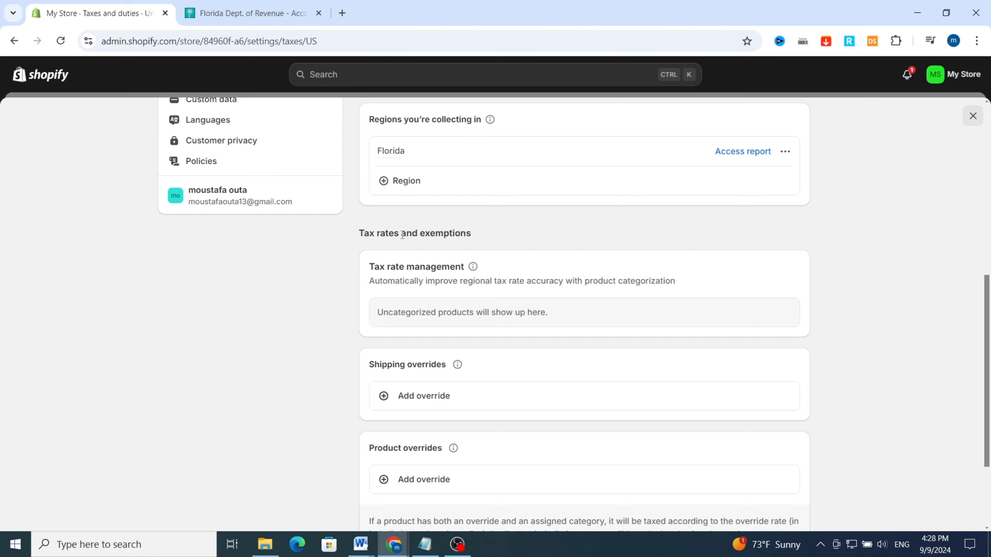
Add a shipping tax override for Florida with a tax rate of 10%.
scroll(553, 245, down, 2)
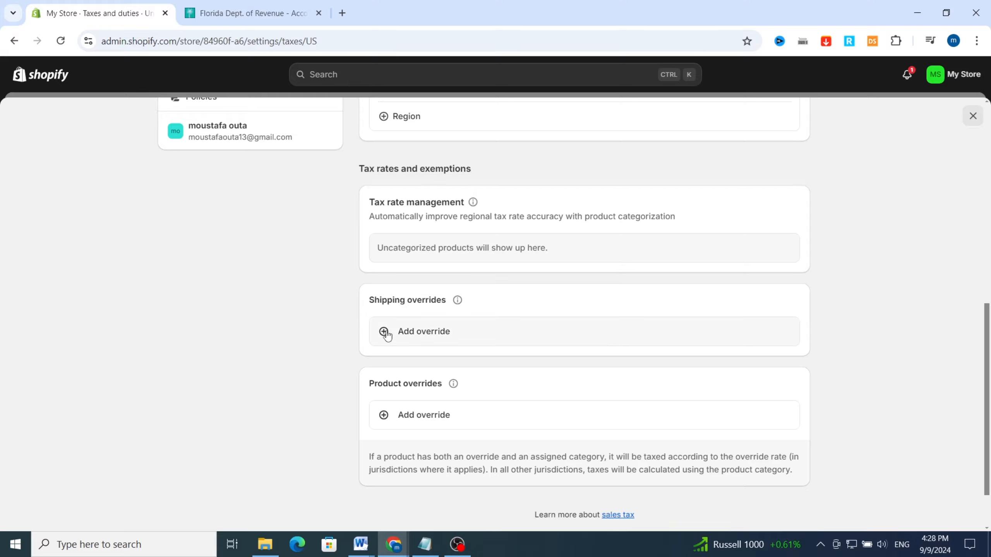
click(414, 336)
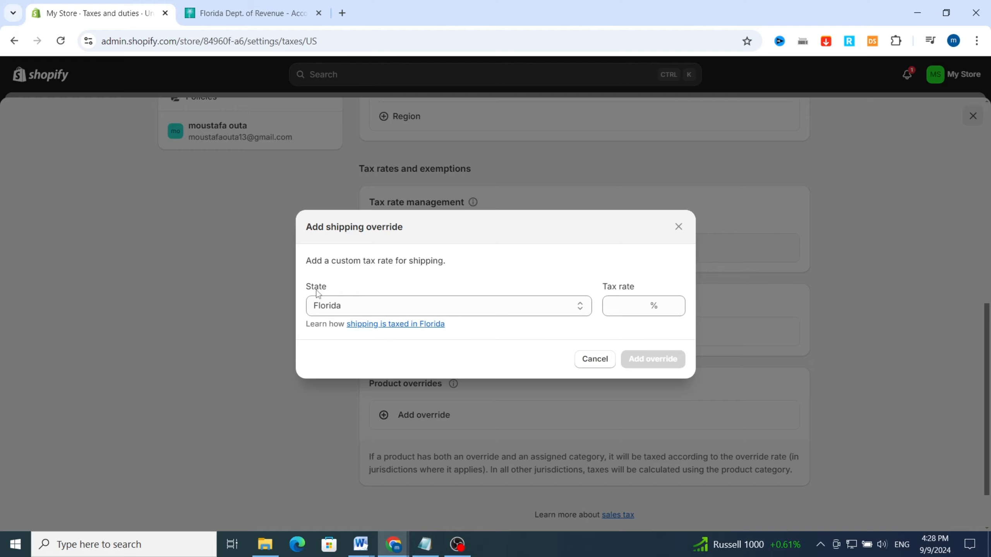
click(639, 308)
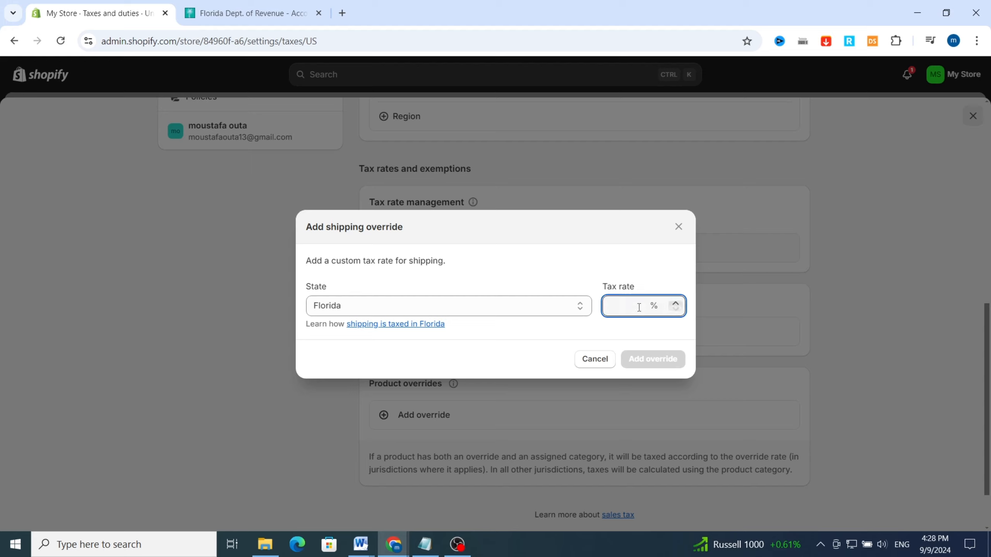
text(10)
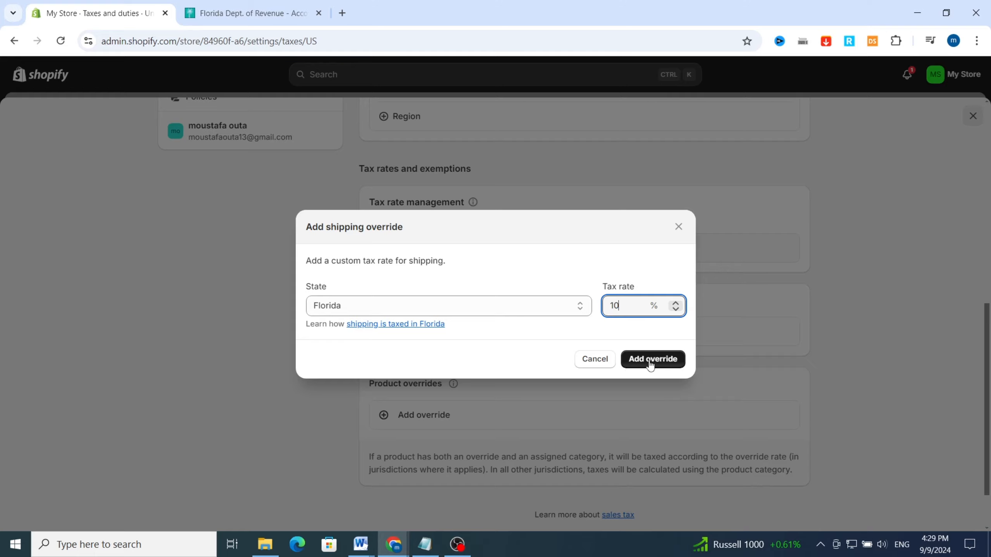
click(650, 363)
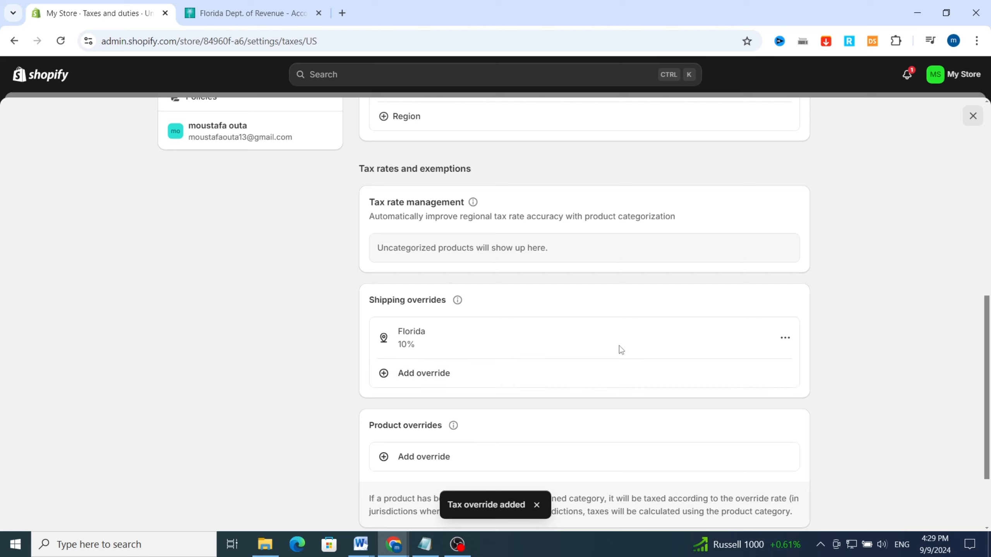
Add a product tax override for the Home page collection in Florida with a tax rate of 10%.
scroll(449, 352, down, 3)
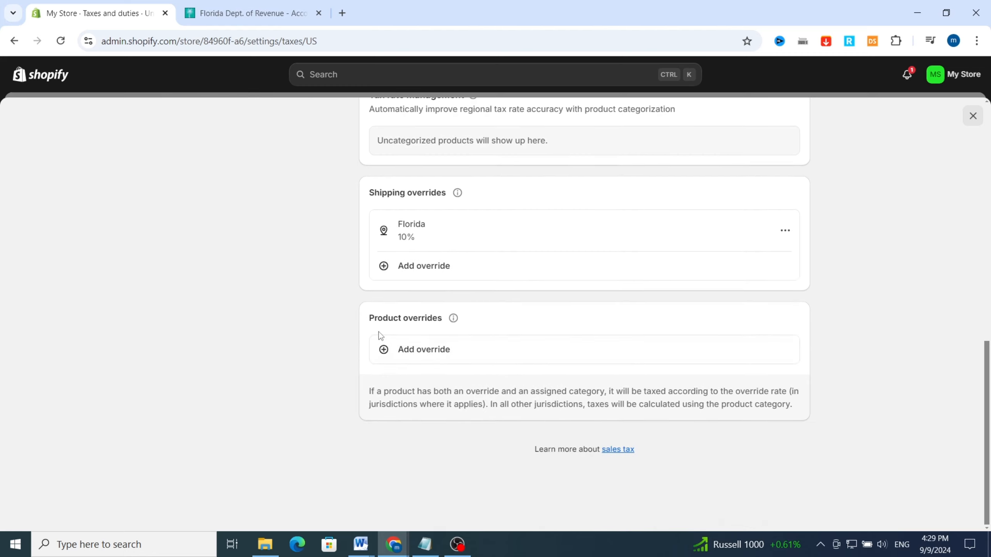
click(402, 351)
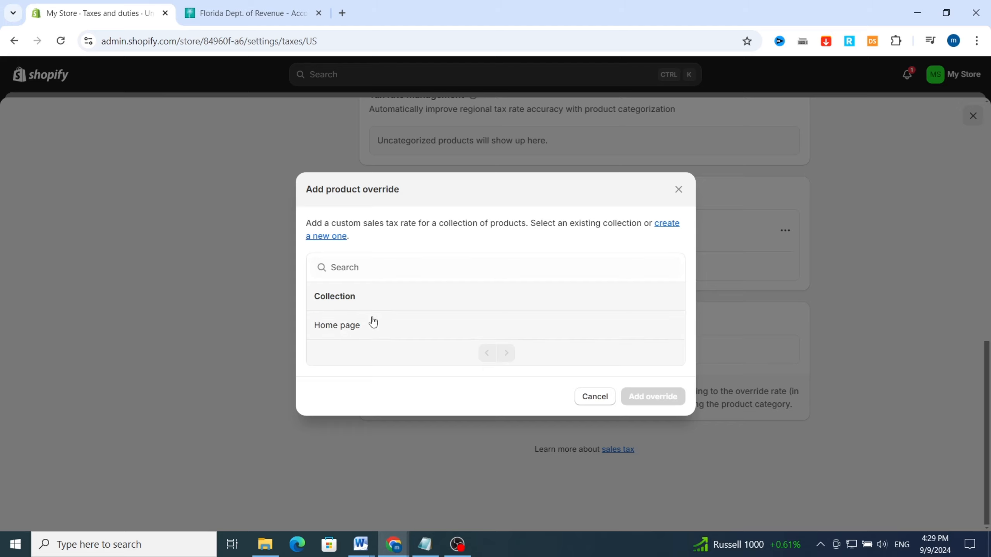
click(343, 267)
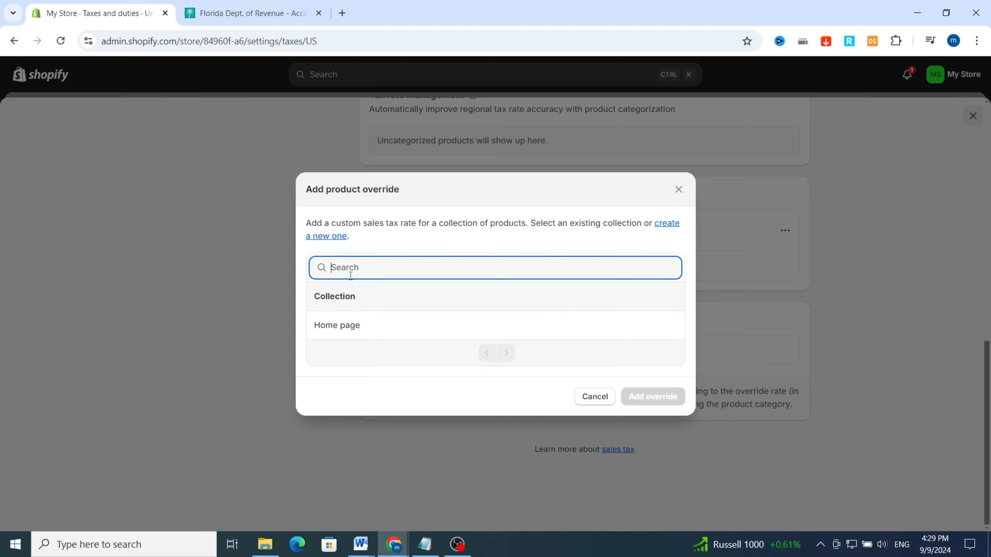
click(333, 335)
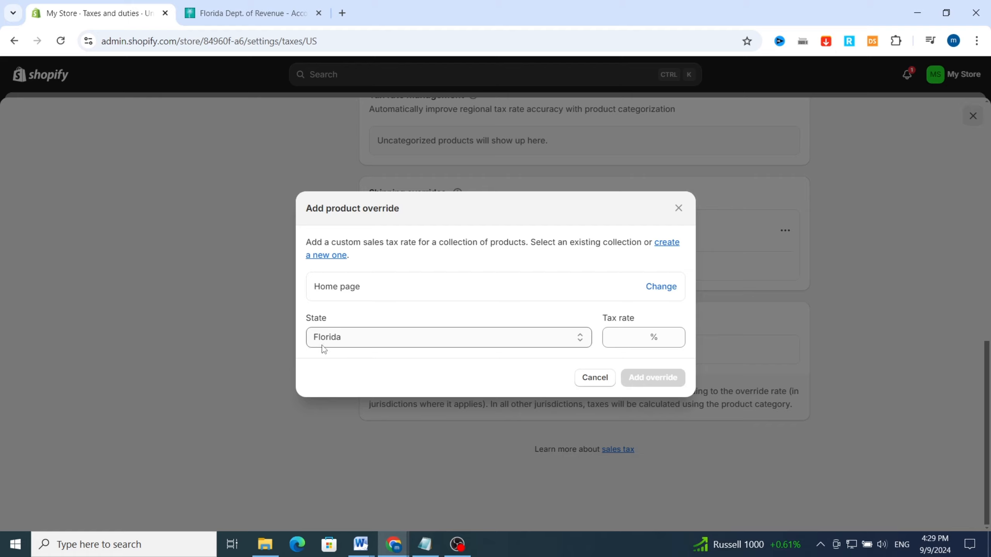
click(624, 338)
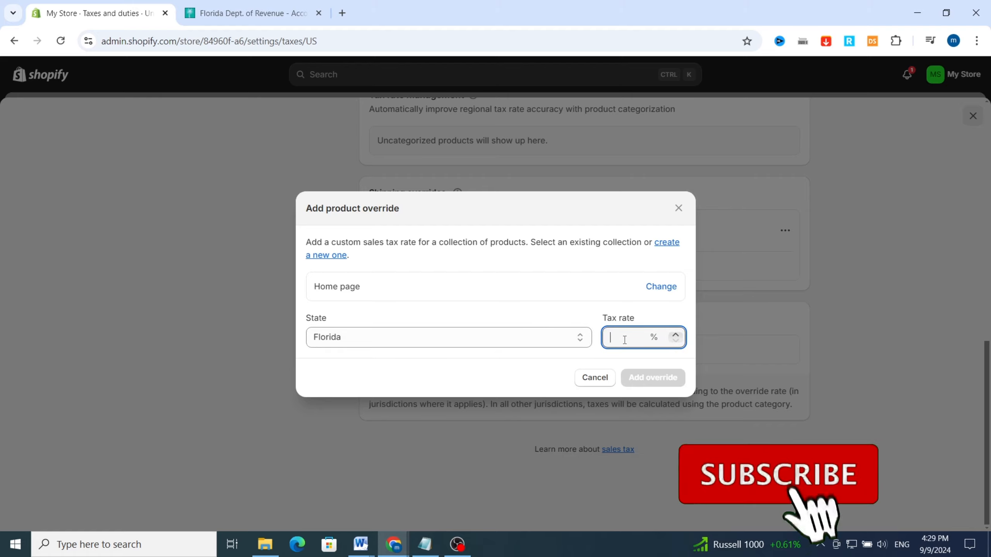
text(10)
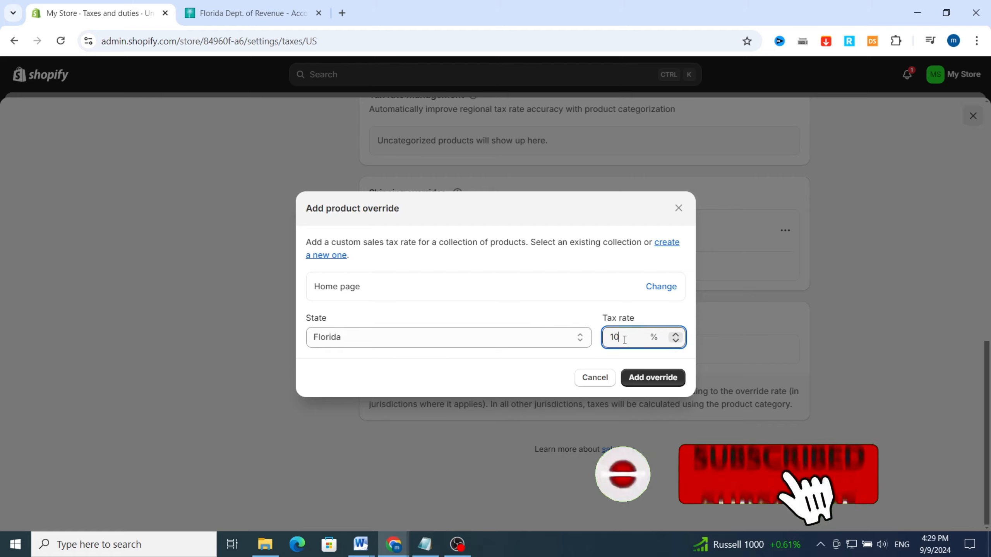
click(650, 383)
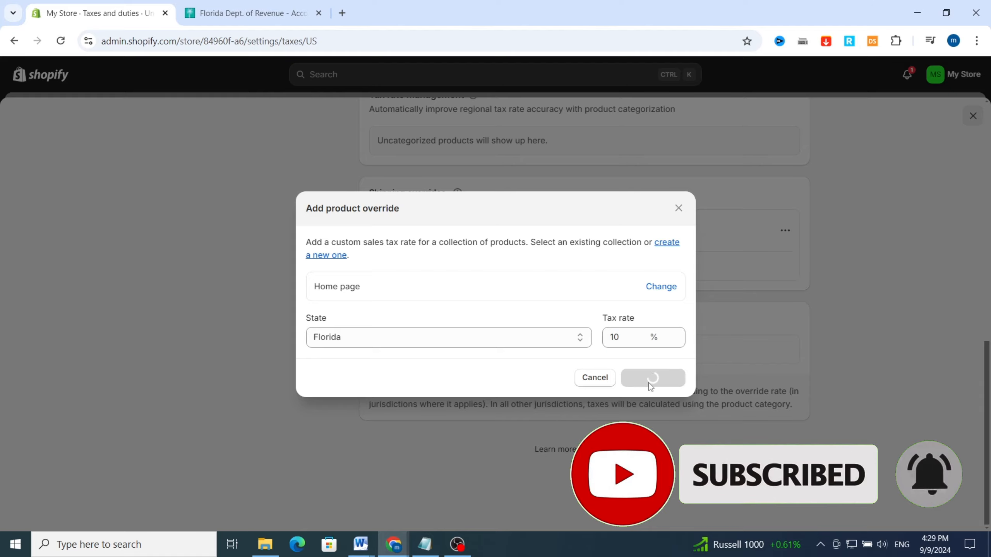
Review the United States tax settings, including the tax service, collecting regions, and shipping and product overrides.
scroll(843, 383, up, 6)
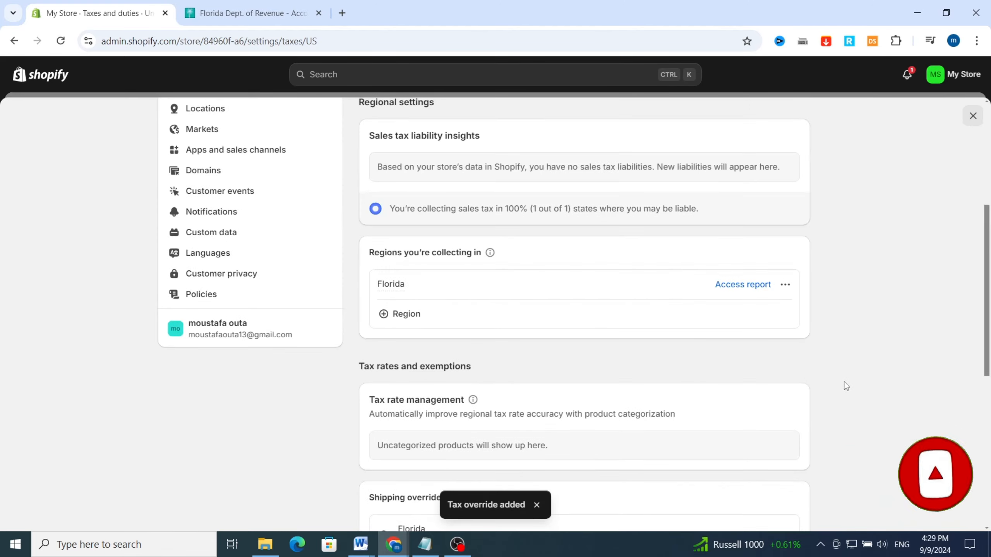
scroll(843, 386, up, 5)
scroll(839, 337, down, 12)
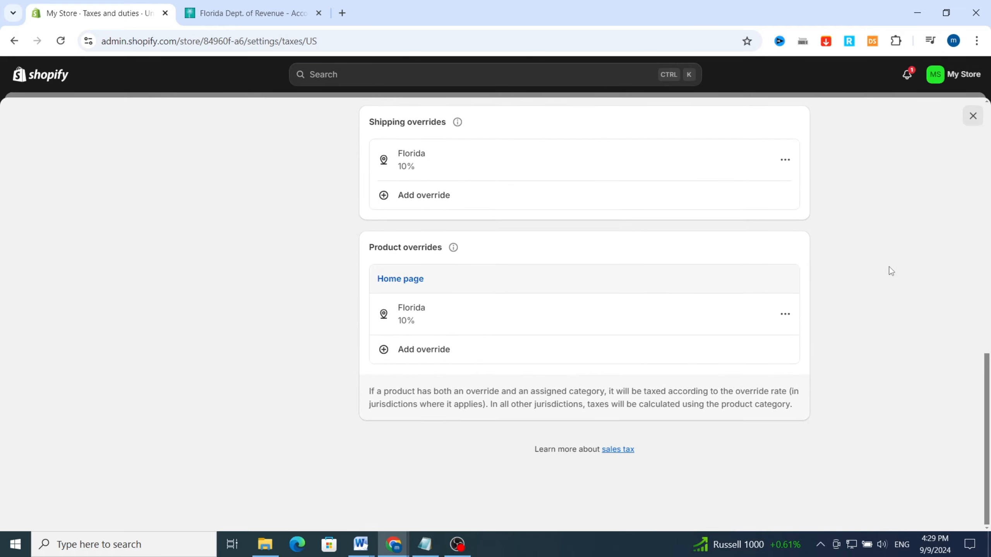
scroll(888, 269, up, 5)
scroll(858, 278, up, 7)
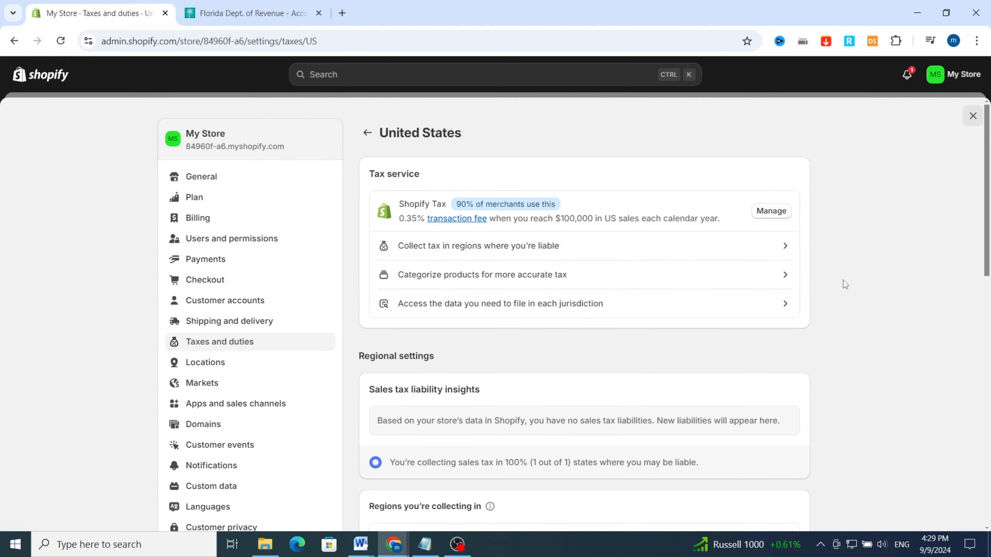
scroll(831, 296, down, 3)
scroll(832, 299, down, 3)
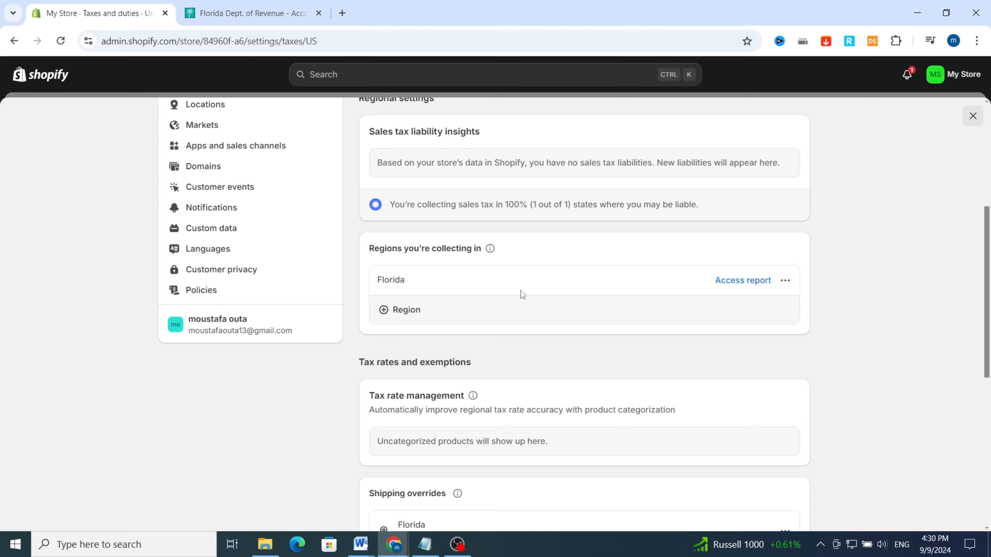
scroll(522, 294, up, 5)
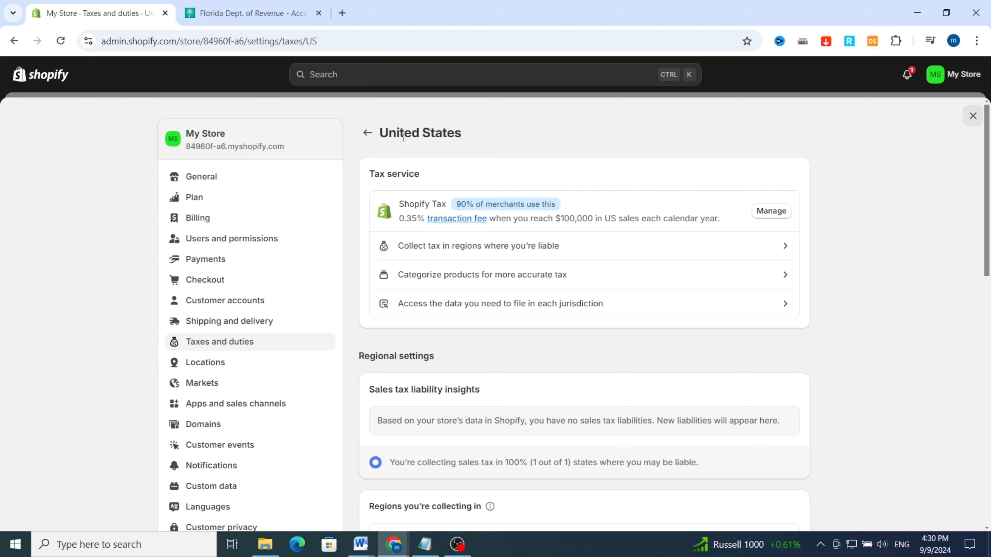
Return to the Taxes and duties overview and enable charging sales tax on shipping and VAT on digital goods.
click(366, 134)
scroll(802, 314, down, 10)
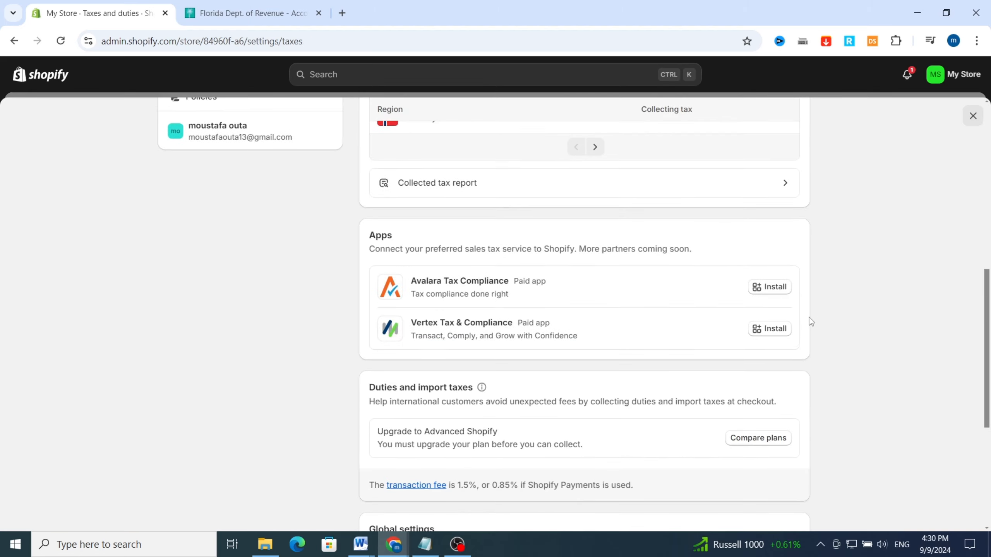
scroll(538, 334, down, 3)
scroll(347, 277, up, 3)
scroll(813, 292, down, 2)
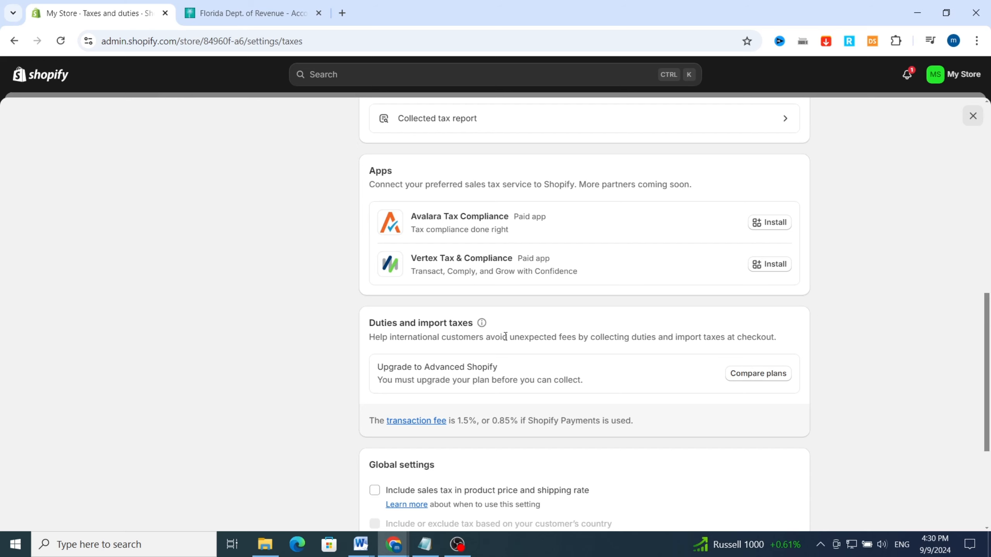
scroll(505, 337, down, 5)
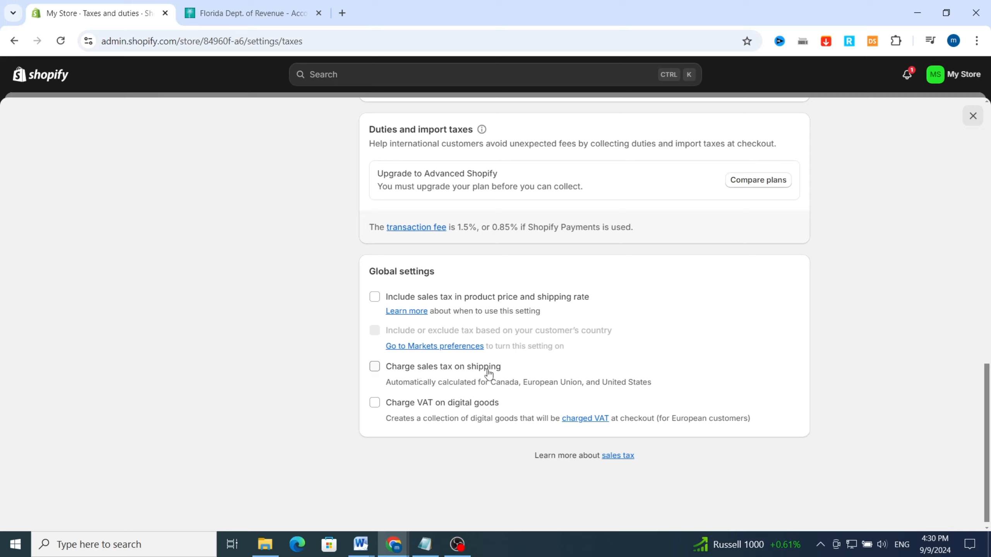
click(374, 367)
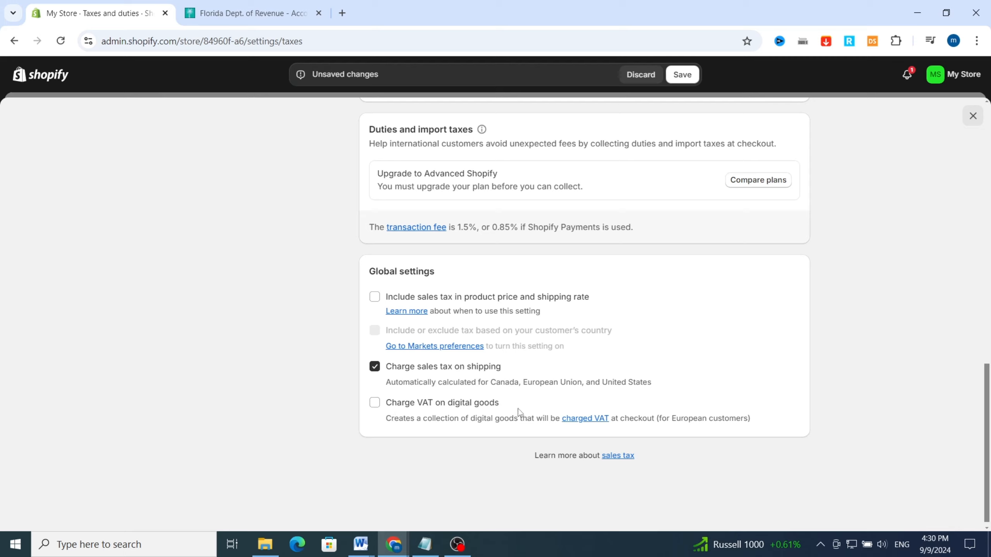
click(373, 405)
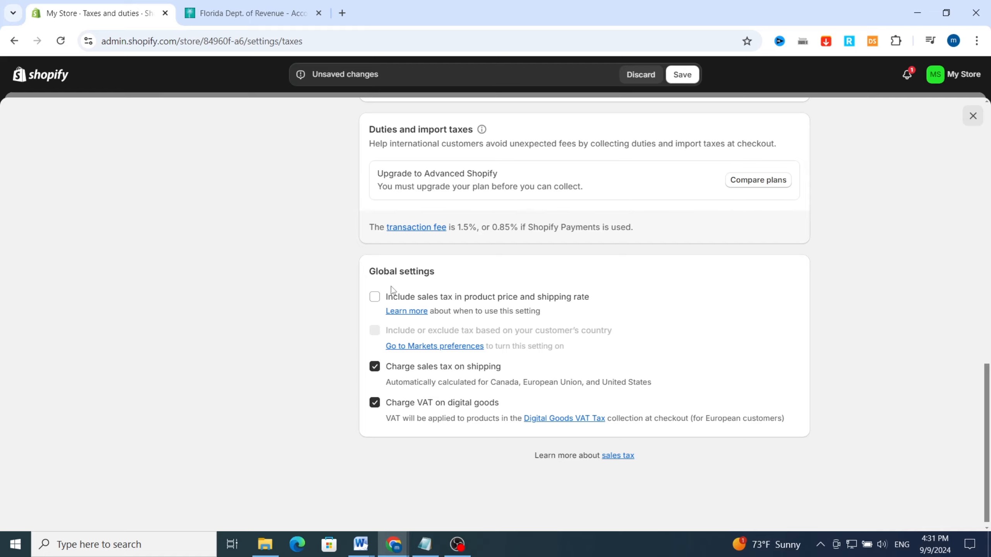
Save the changed global tax settings.
scroll(643, 391, up, 20)
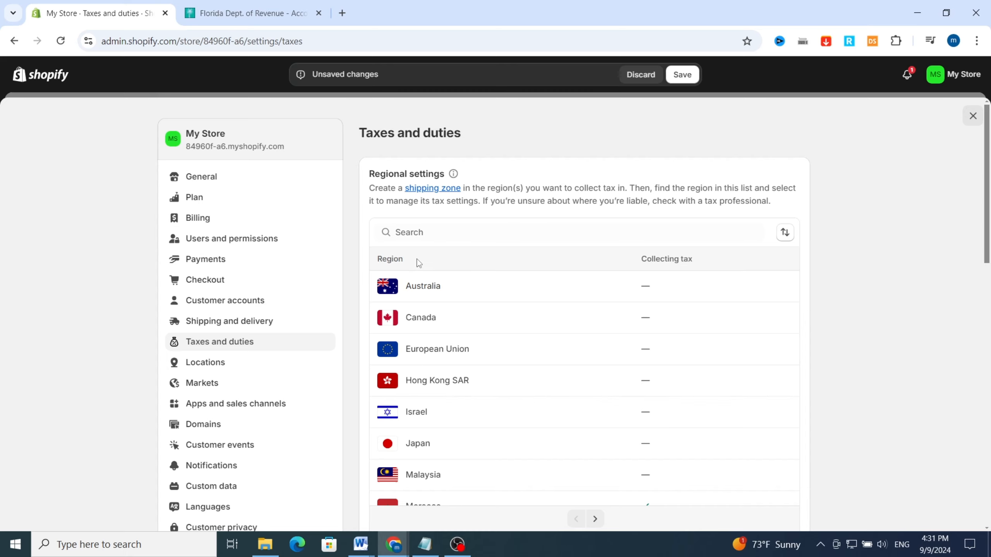
scroll(542, 365, down, 5)
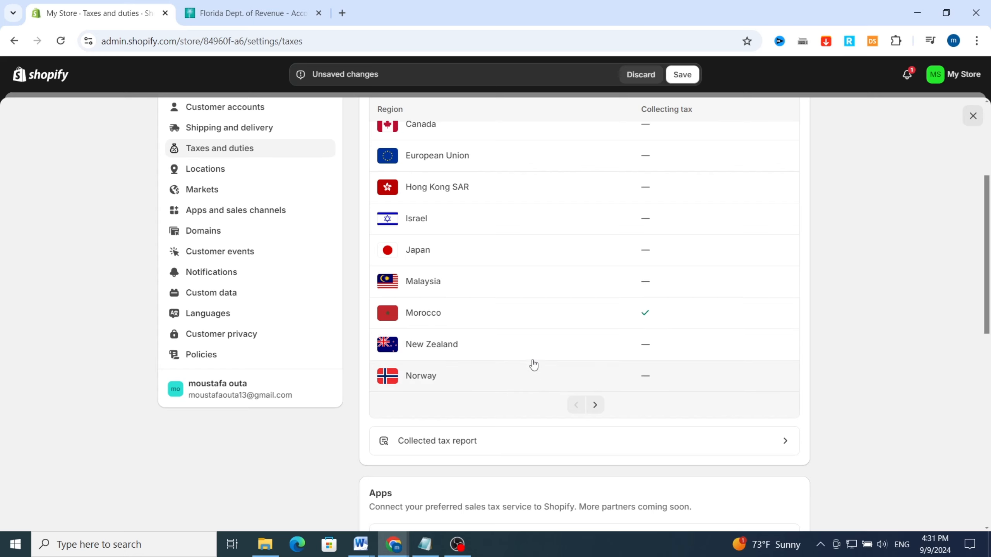
scroll(533, 365, up, 5)
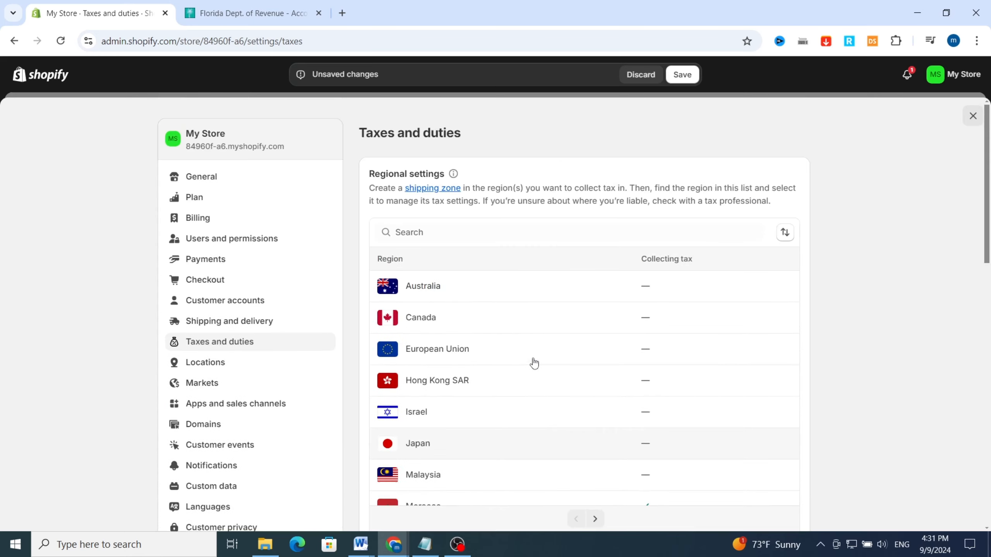
click(429, 292)
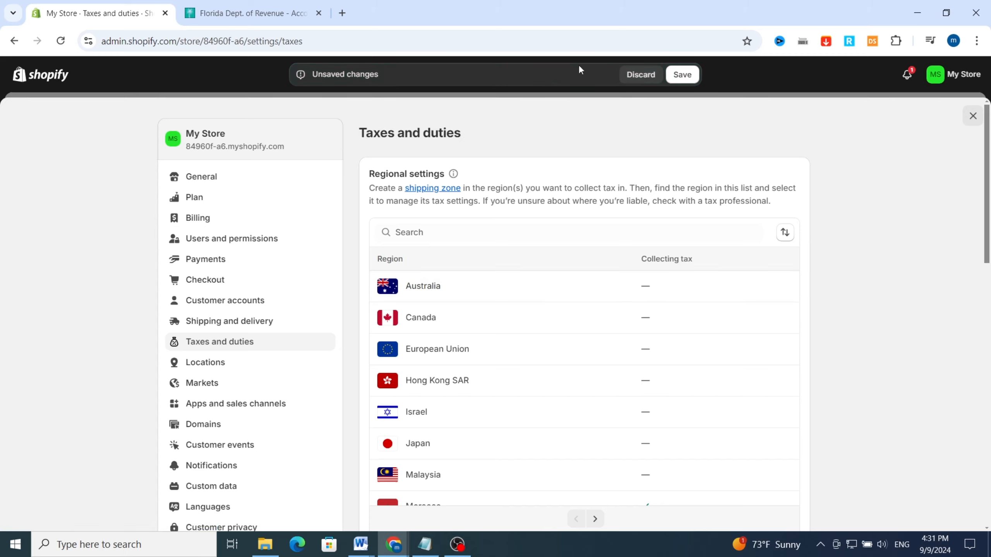
click(682, 75)
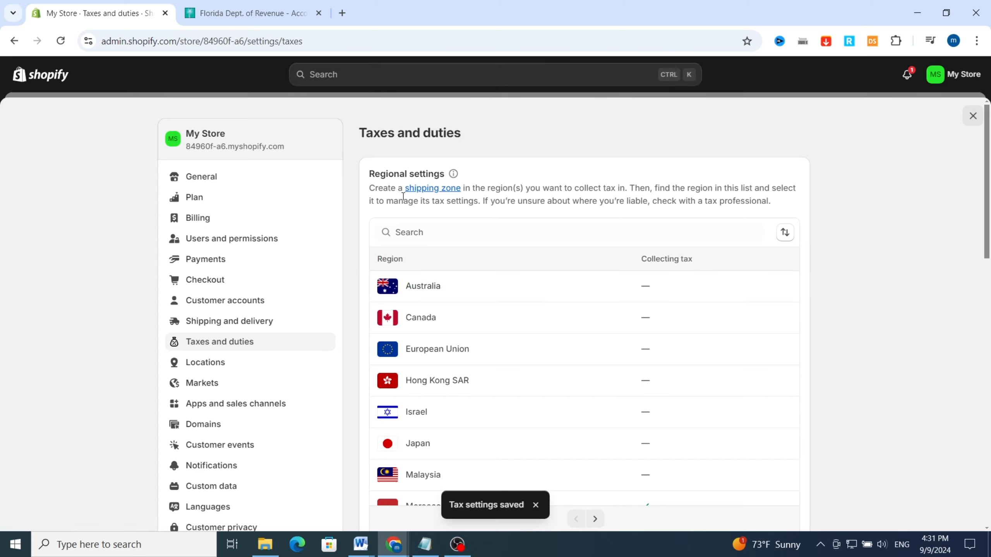
Open Australia's tax settings and view the GST collection form, closing it without submitting.
scroll(518, 314, down, 2)
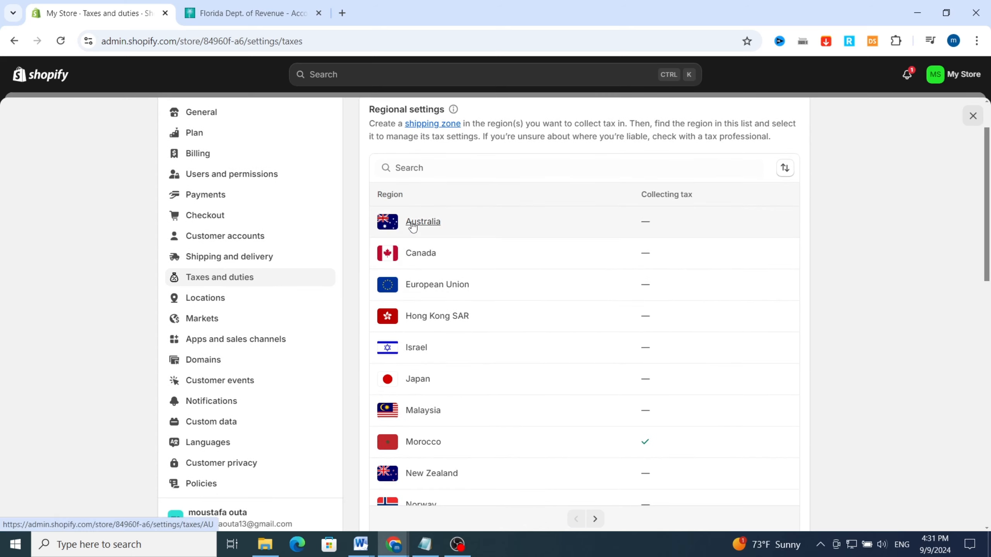
scroll(437, 187, down, 2)
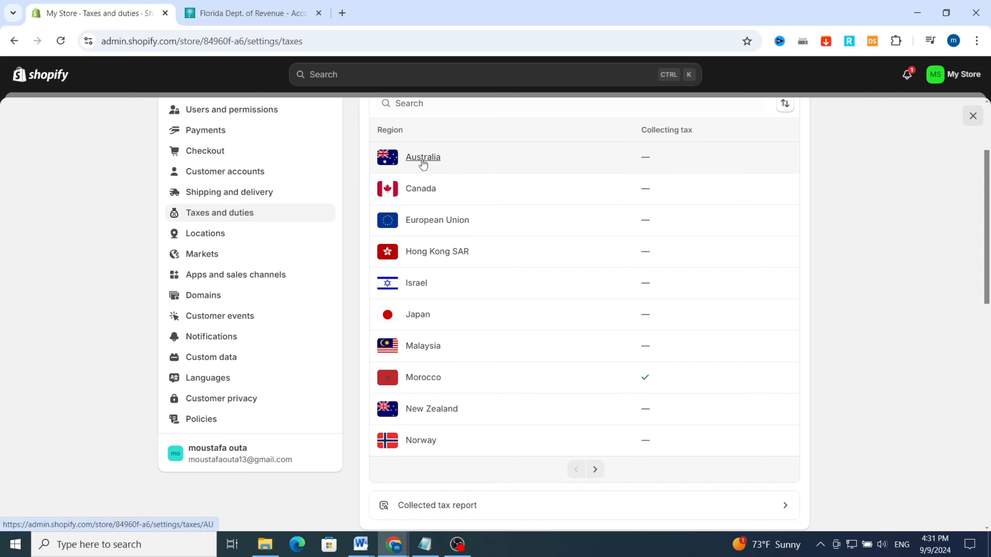
click(423, 160)
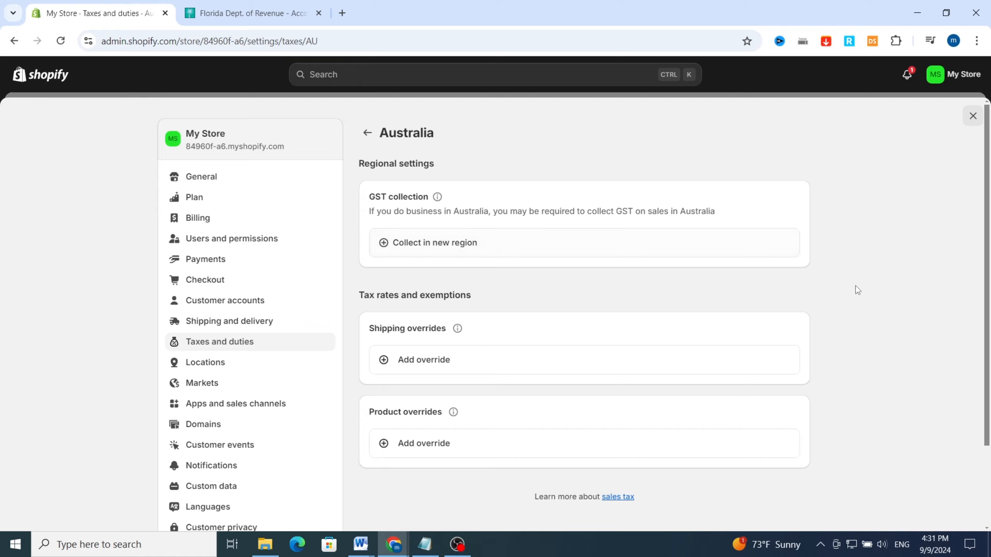
click(484, 251)
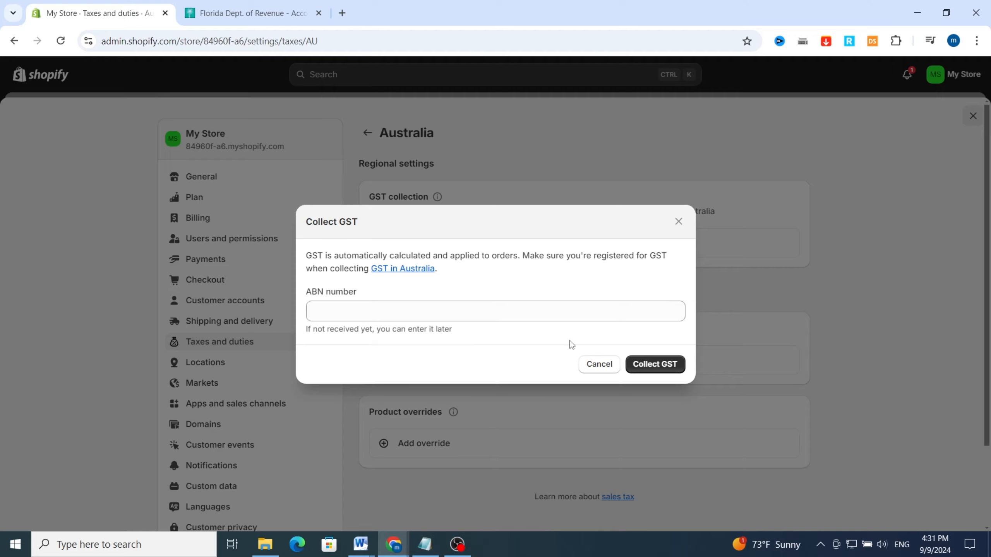
click(680, 224)
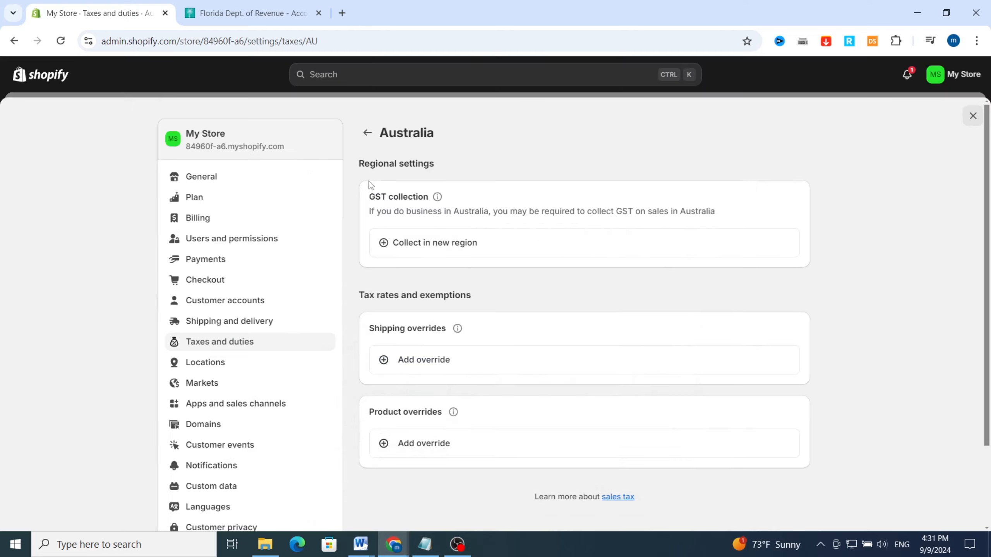
View Australia's shipping override form, close it without adding an override, review the product overrides section, and return to the store's admin home page.
scroll(353, 232, down, 2)
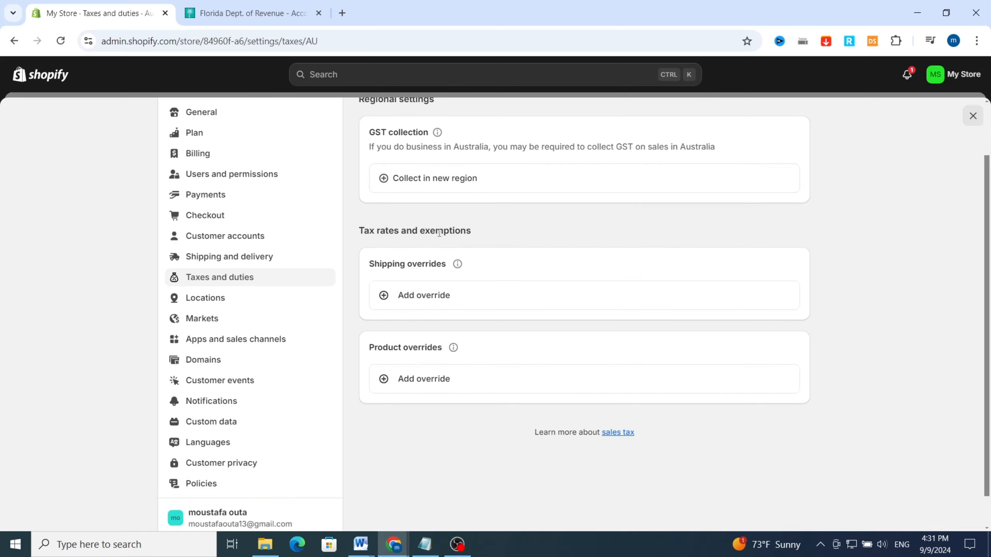
click(404, 296)
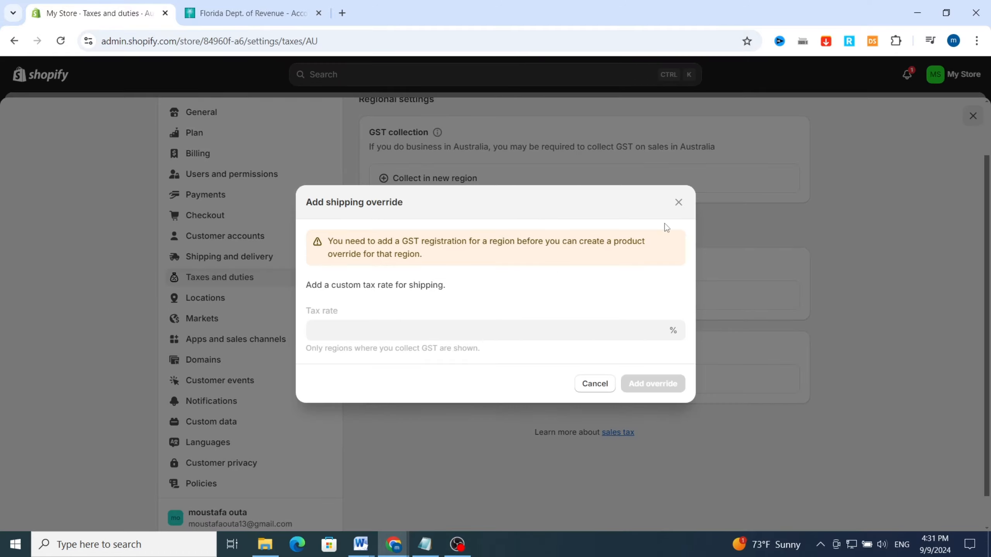
click(679, 202)
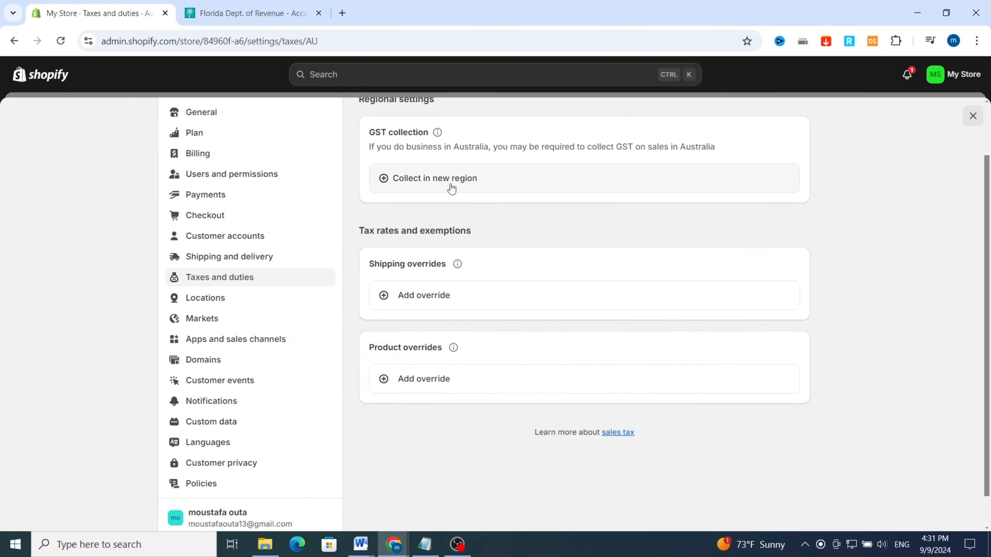
scroll(585, 341, down, 1)
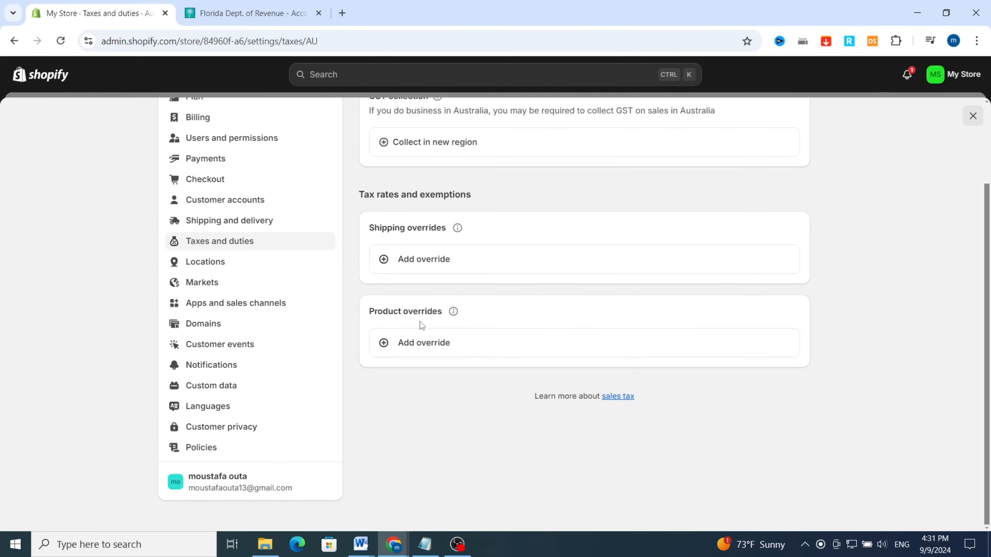
scroll(623, 400, up, 3)
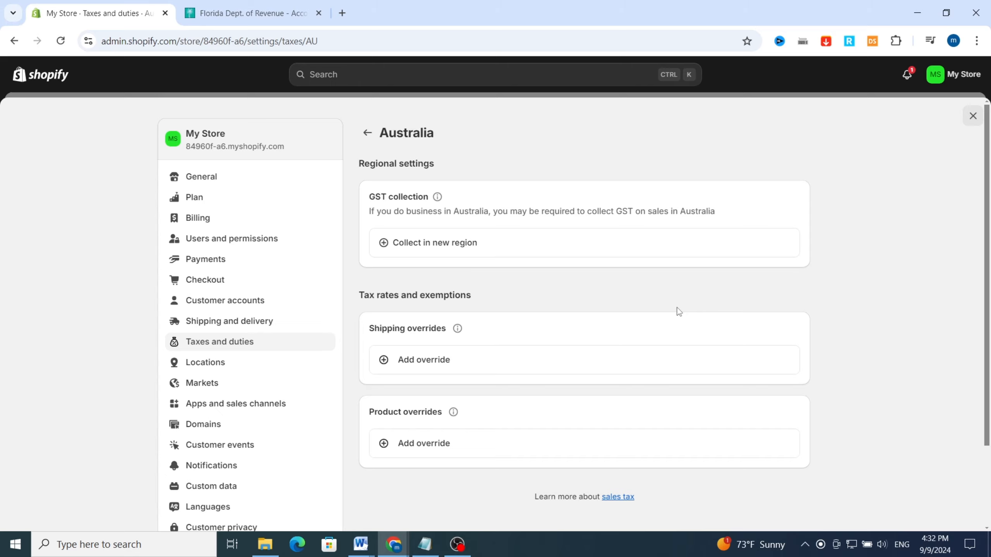
click(31, 80)
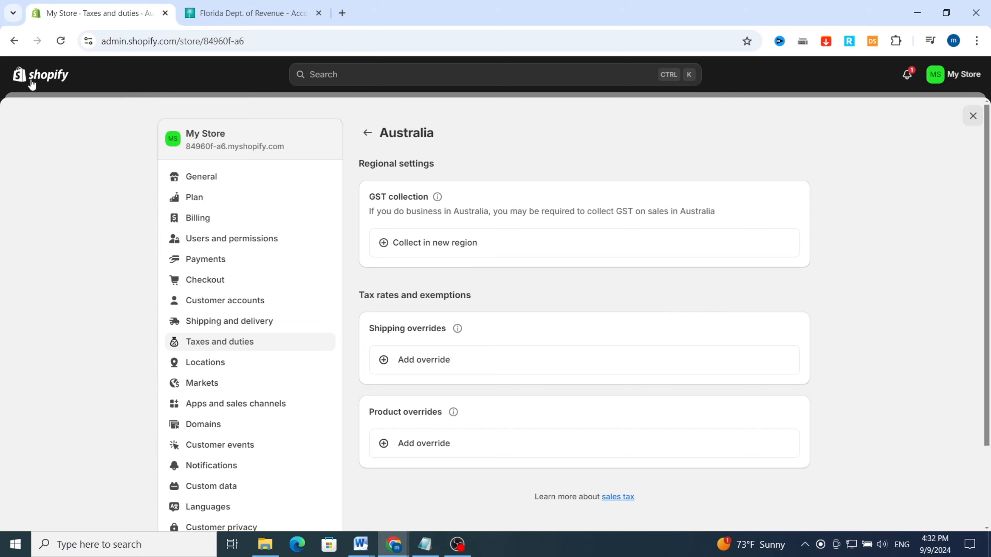